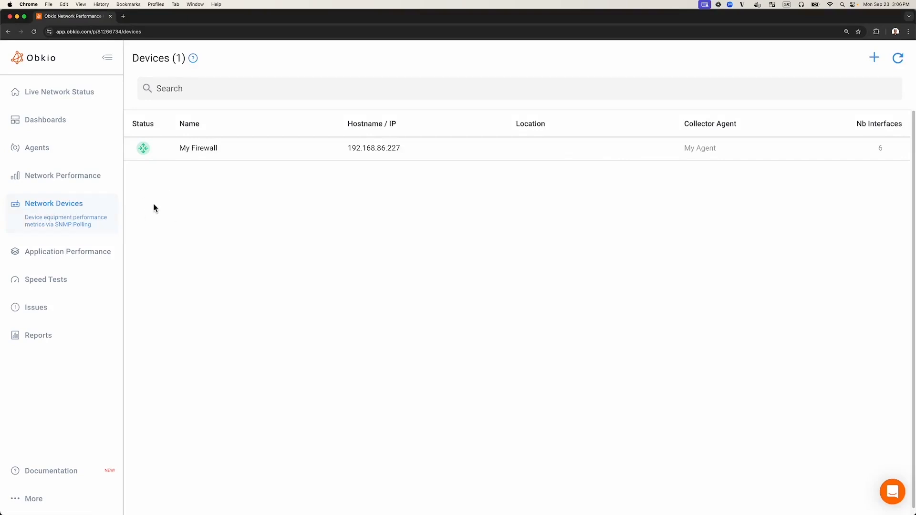
Highlight the Devices heading and its device count of 1 in the list.
double_click(140, 58)
click(210, 184)
double_click(180, 59)
click(250, 194)
click(326, 159)
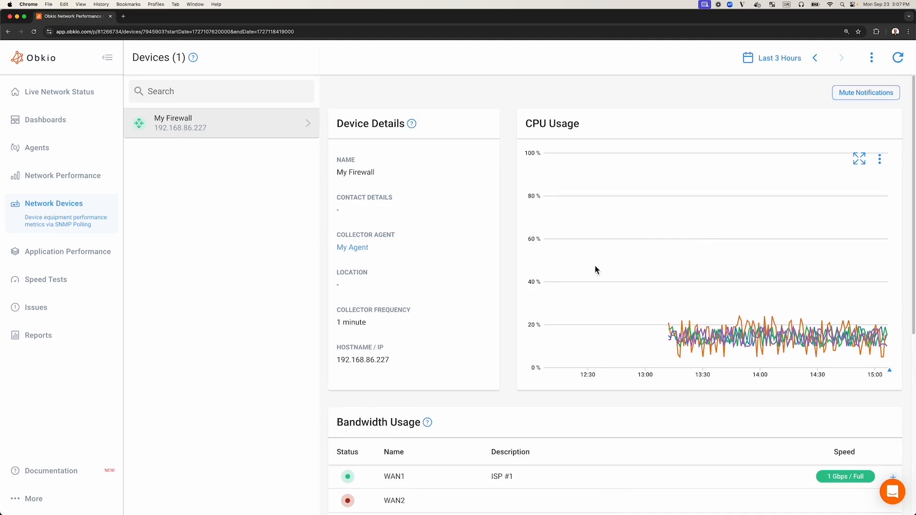
scroll(589, 267, down, 4)
scroll(599, 271, up, 4)
scroll(503, 287, down, 5)
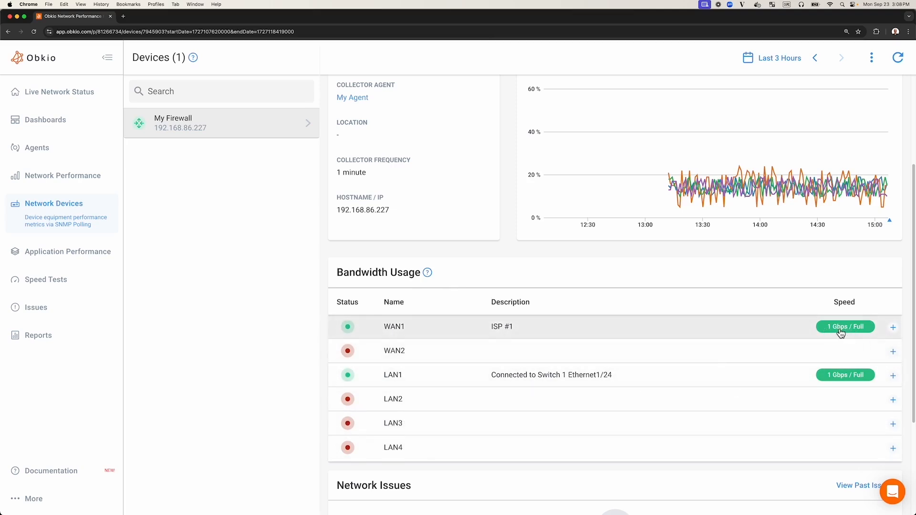
Expand WAN1's bandwidth chart and zoom it to roughly 13:18–15:01, leaving the time range picker unchanged.
click(677, 335)
scroll(592, 300, down, 5)
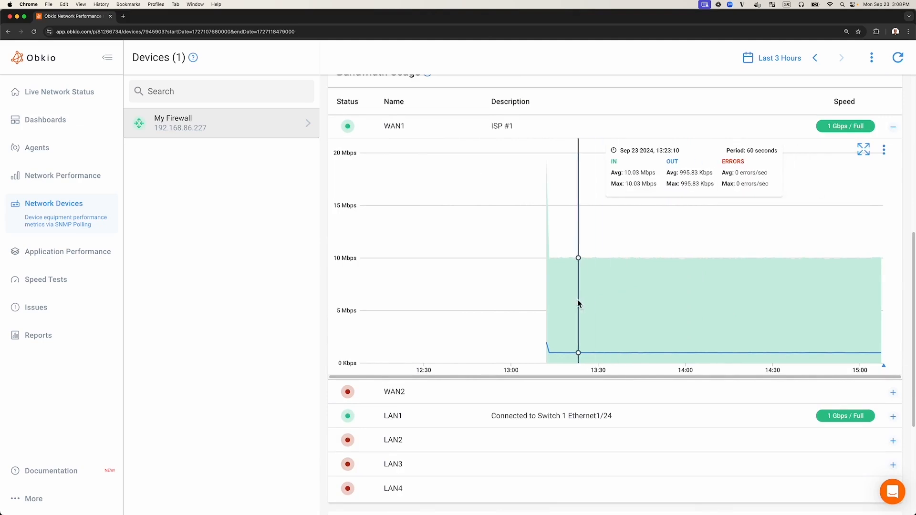
drag(566, 302, 864, 297)
scroll(595, 313, up, 5)
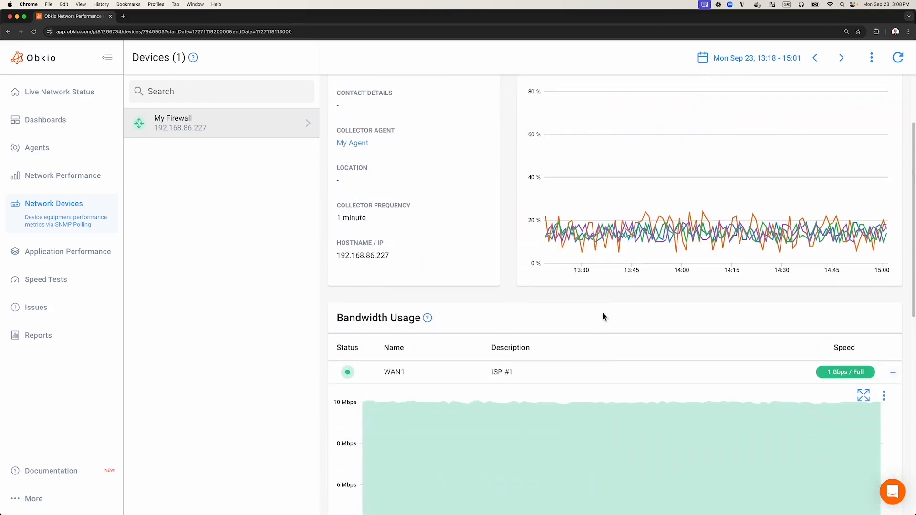
scroll(689, 186, up, 2)
scroll(663, 244, down, 6)
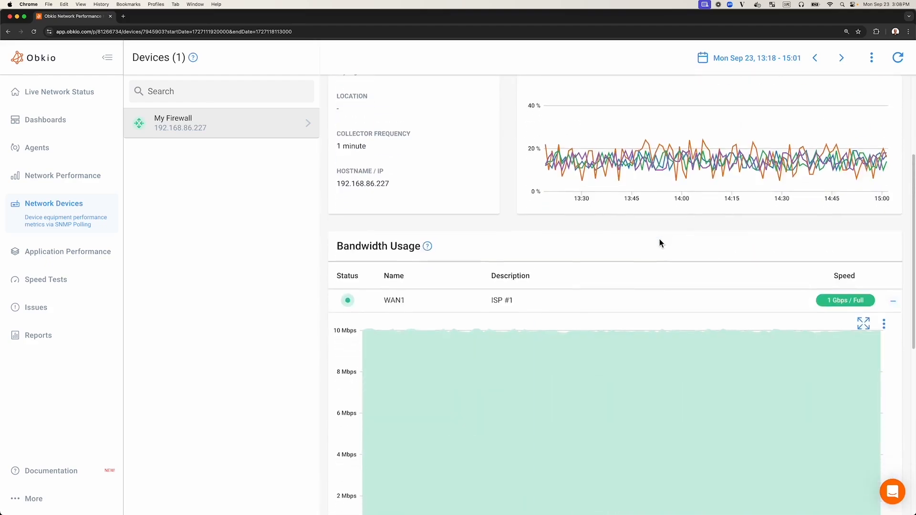
click(763, 62)
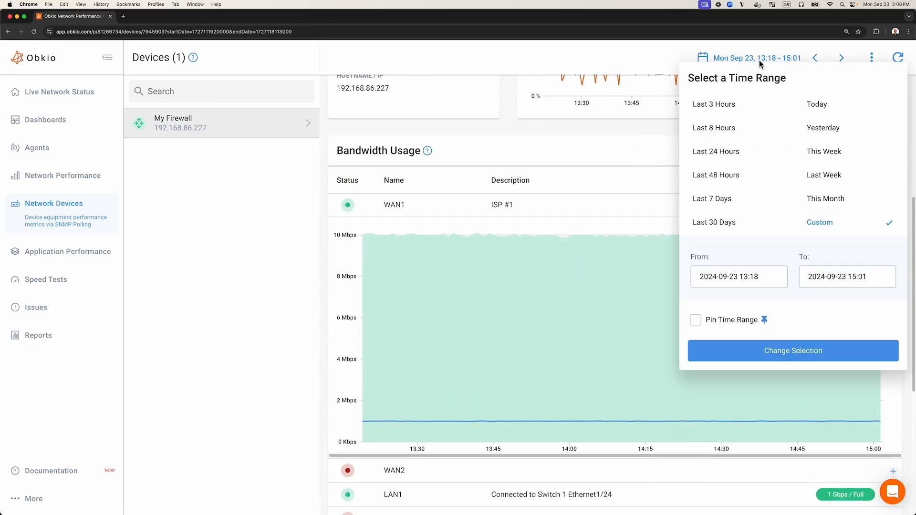
click(638, 137)
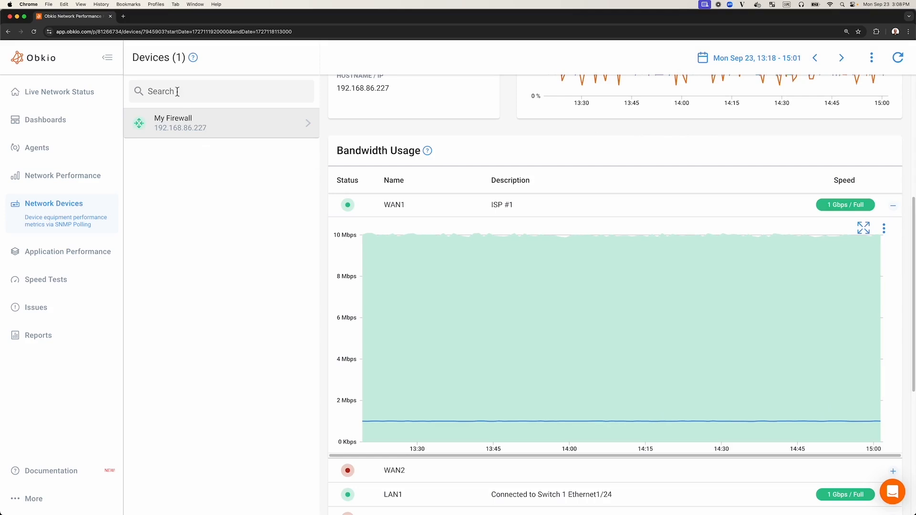
Return to the Network Devices list and start creating a new network device.
click(64, 227)
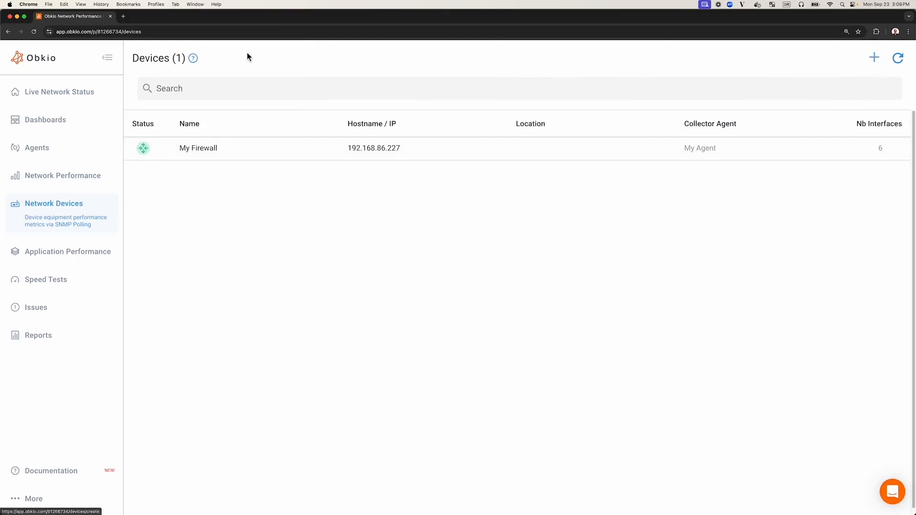
click(853, 89)
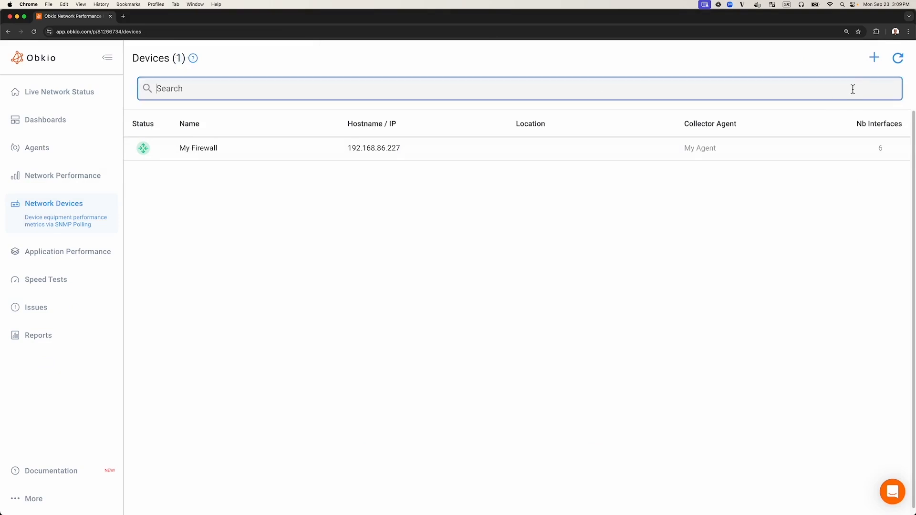
click(872, 58)
scroll(373, 116, down, 1)
scroll(374, 116, down, 3)
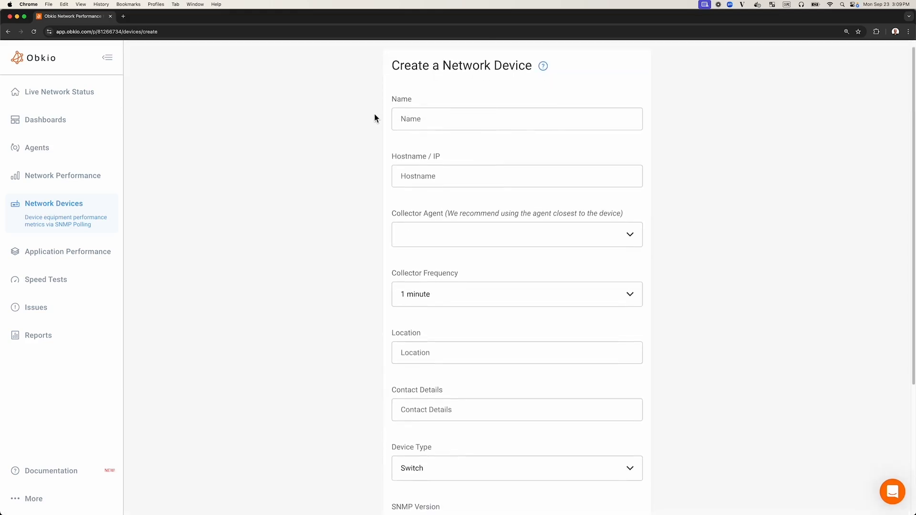
Name the new device 'My Switch' with Hostname/IP 192.168.86.227.
click(413, 92)
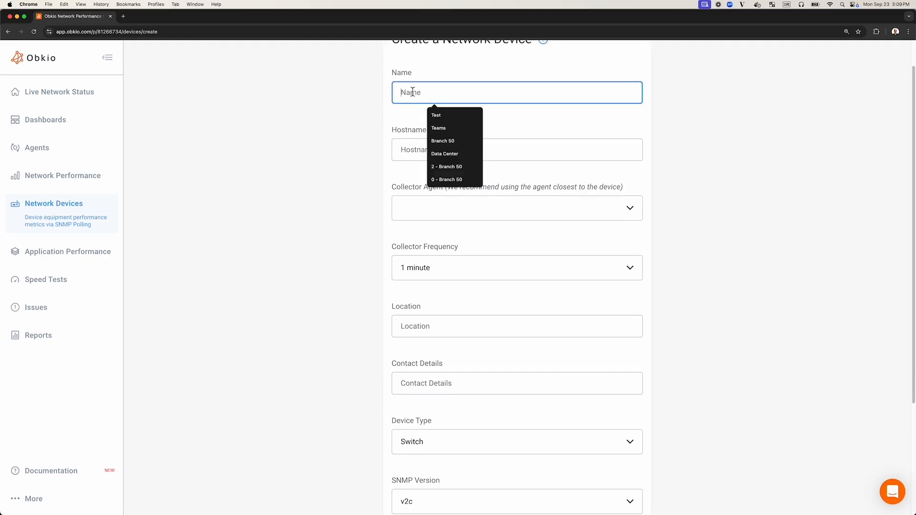
text(My Switch)
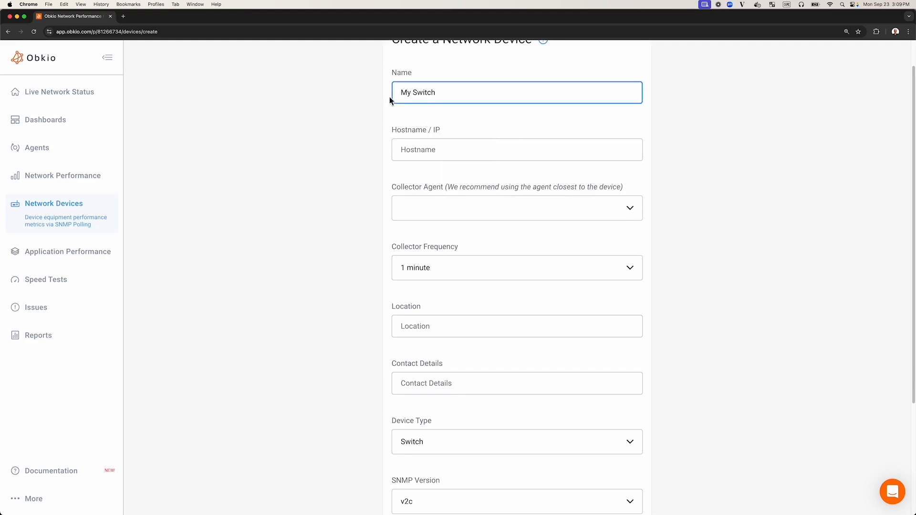
click(420, 149)
click(449, 210)
click(350, 193)
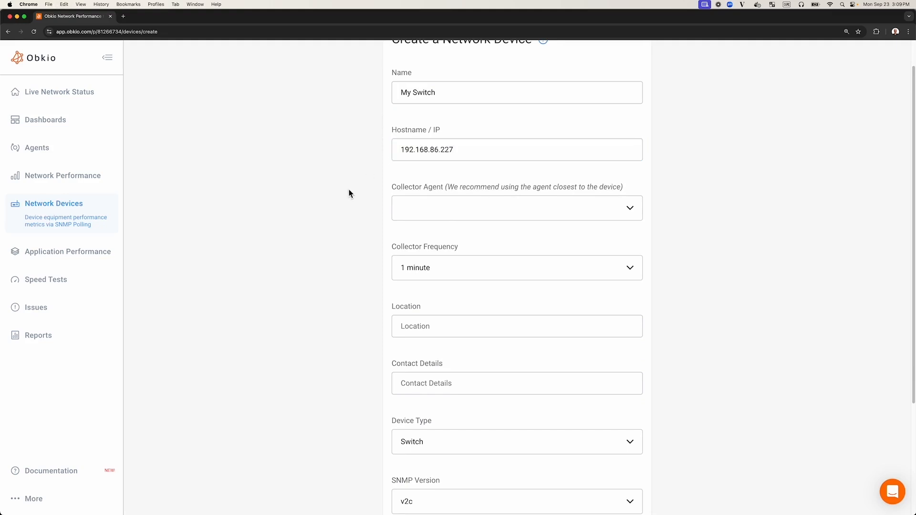
Choose My Agent as the collector agent, keeping a 1 minute collector frequency.
scroll(356, 170, down, 4)
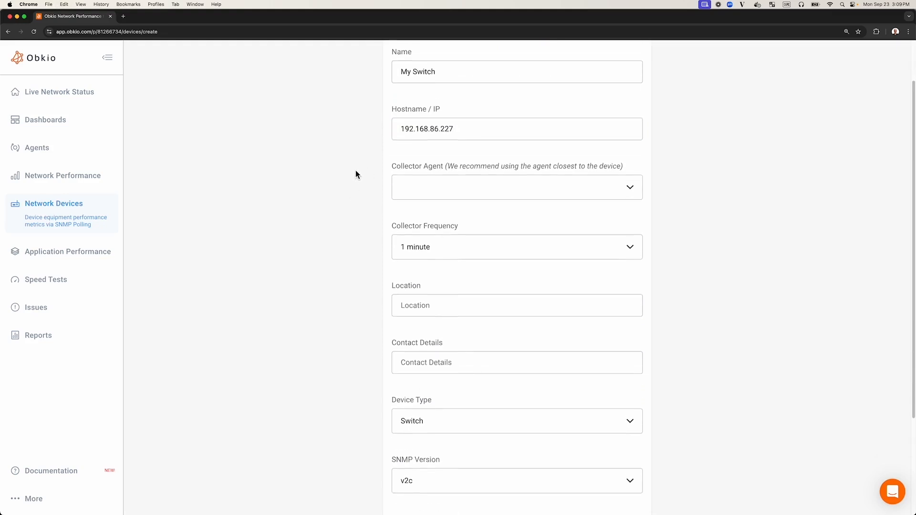
scroll(354, 172, up, 3)
click(441, 197)
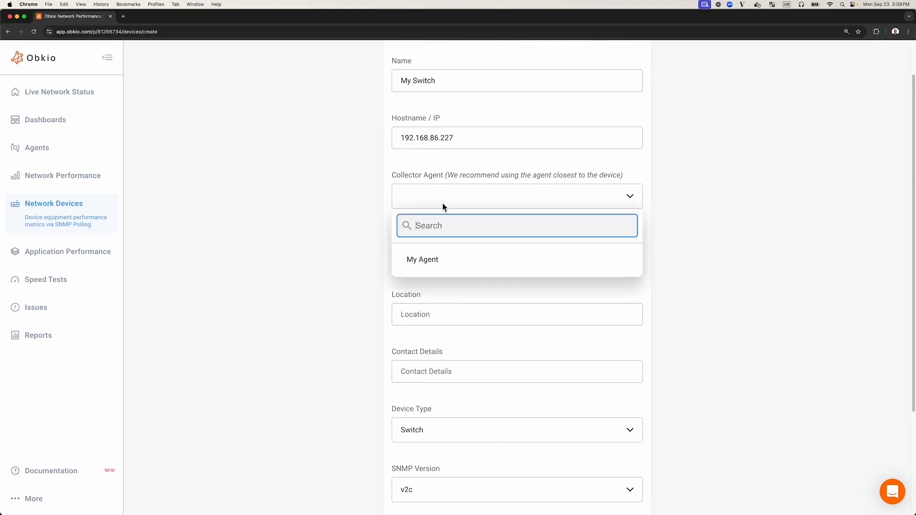
click(433, 268)
scroll(358, 239, down, 2)
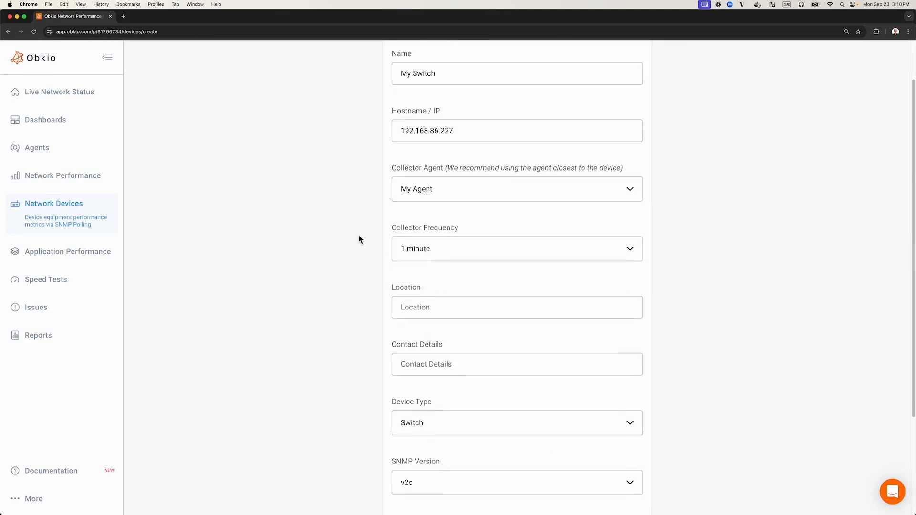
scroll(358, 238, down, 1)
click(438, 186)
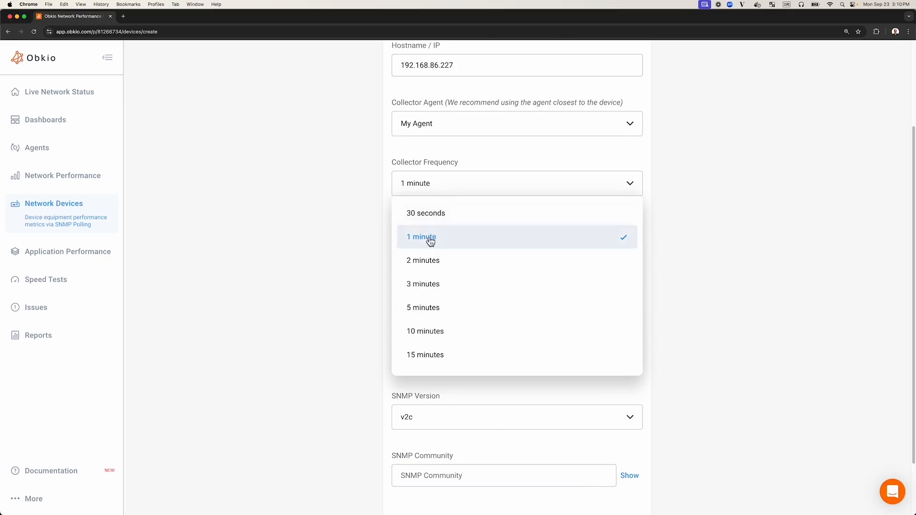
click(354, 218)
Confirm Switch as the Device Type.
scroll(355, 215, down, 2)
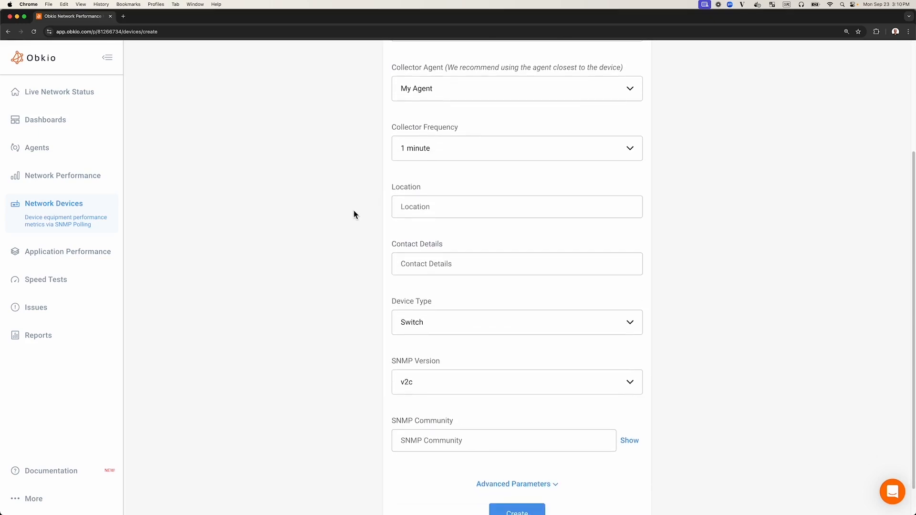
scroll(353, 209, down, 2)
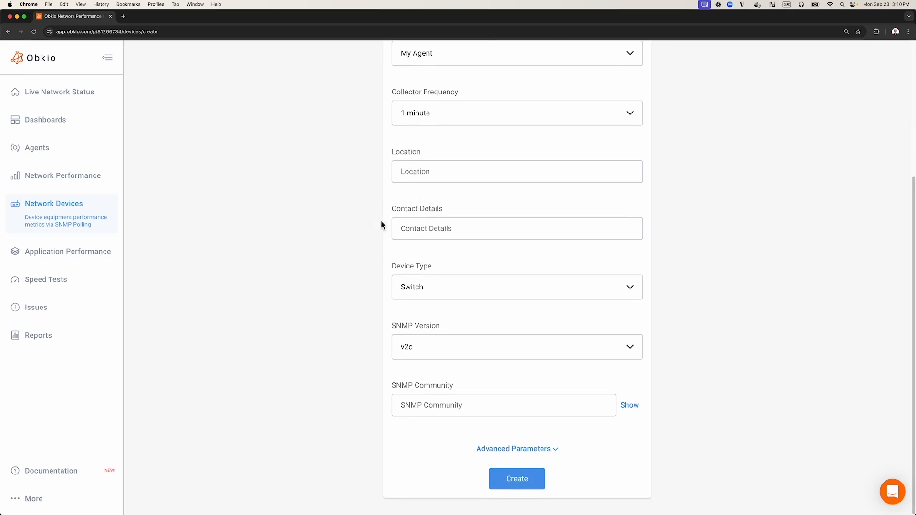
click(431, 291)
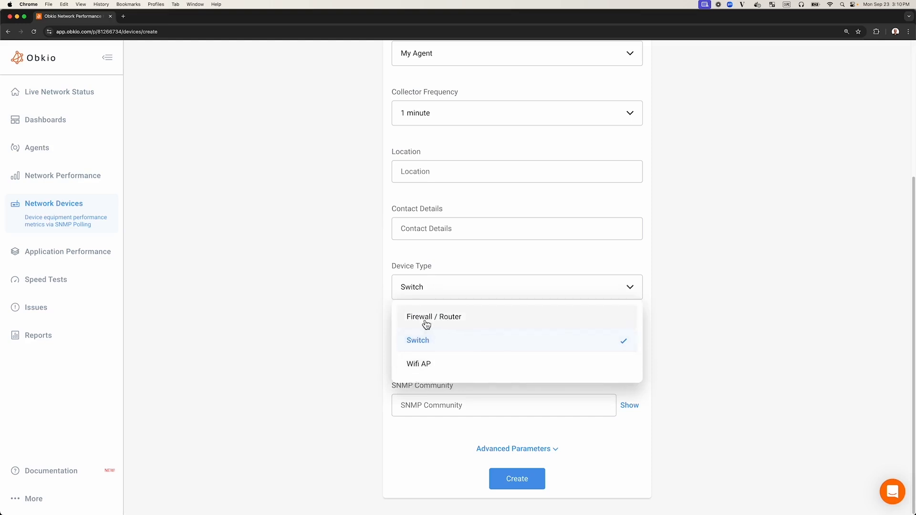
click(364, 298)
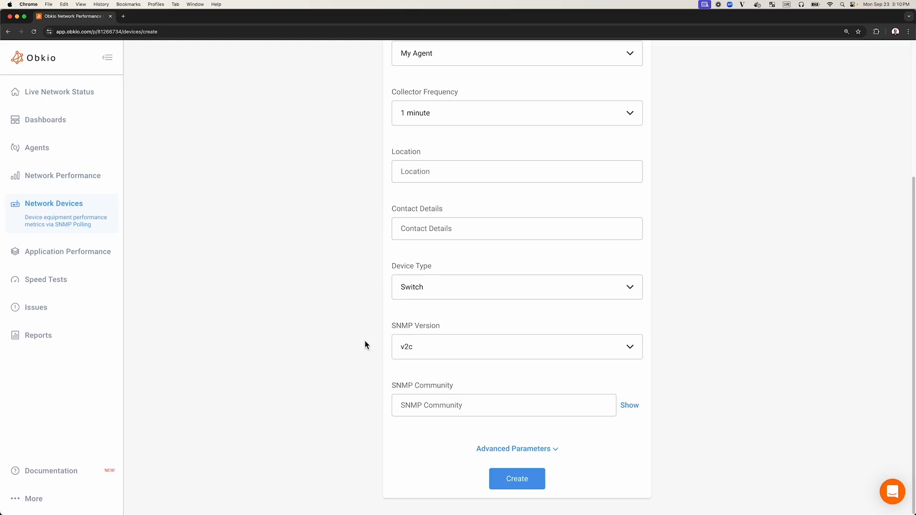
click(428, 353)
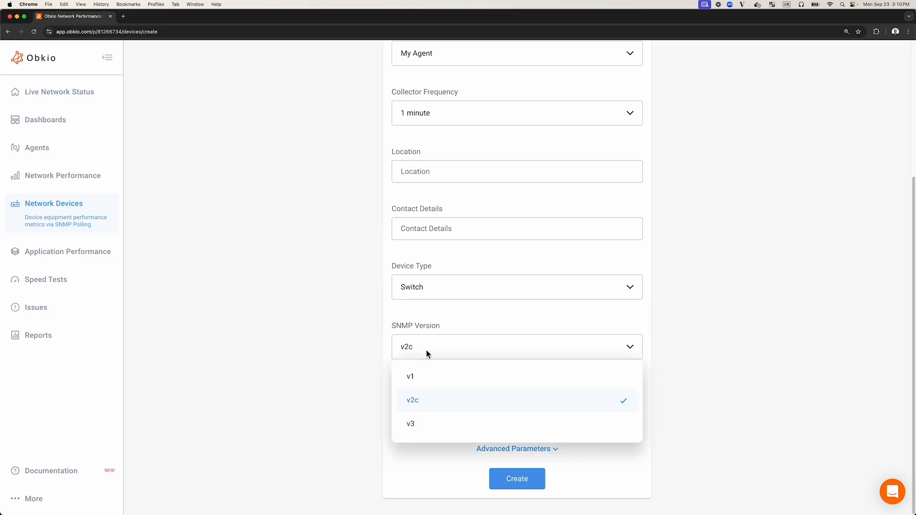
click(427, 429)
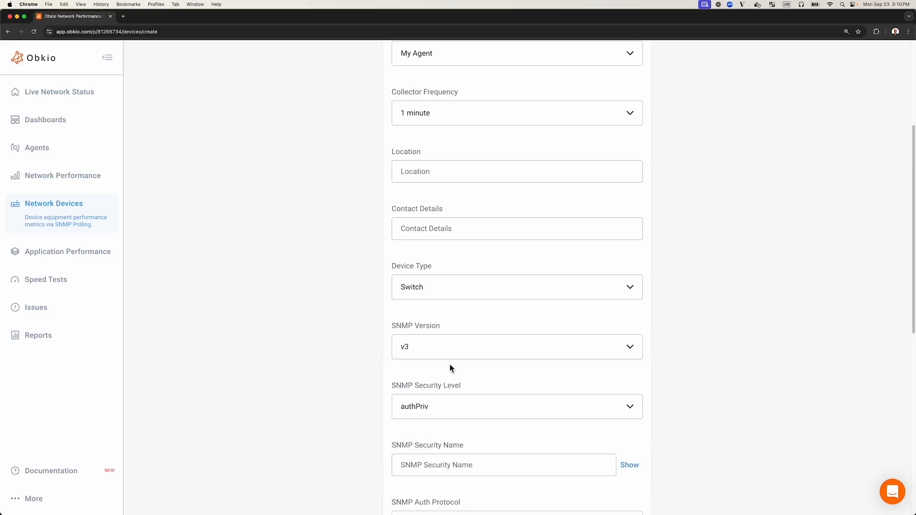
scroll(449, 365, down, 3)
scroll(447, 365, down, 2)
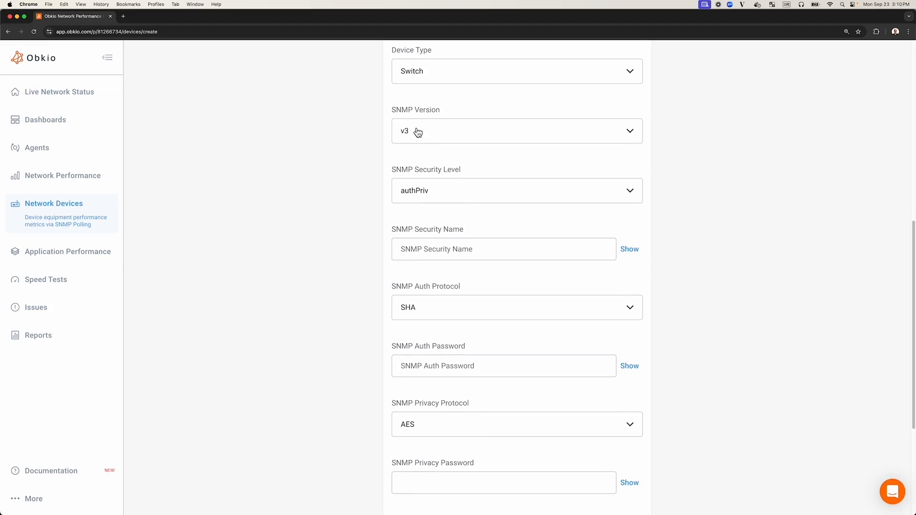
click(416, 131)
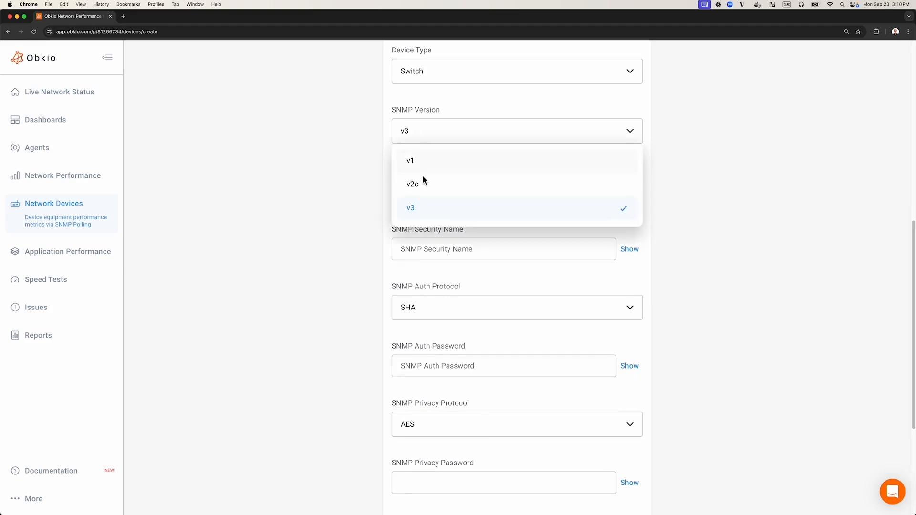
click(427, 186)
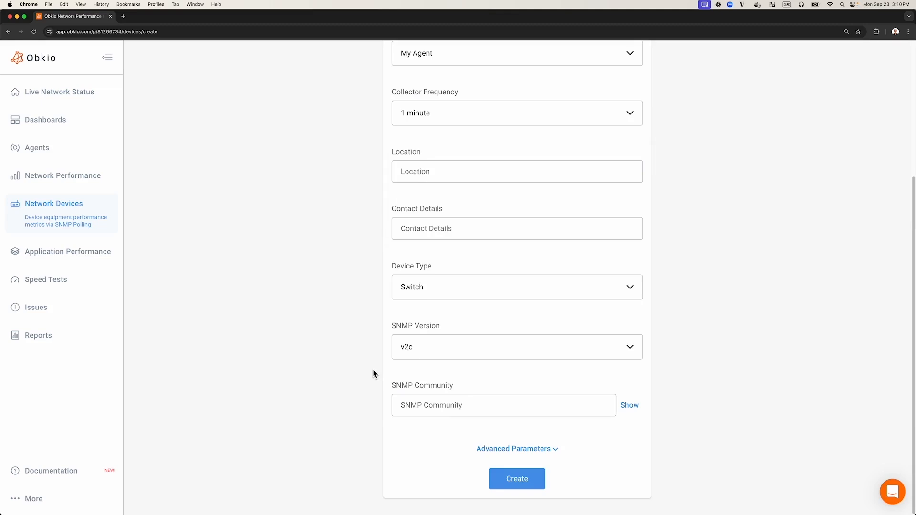
Paste the SNMP community string, set the advanced SNMP port to 5555, and create the device.
click(425, 410)
key(super+v)
click(459, 442)
scroll(487, 409, down, 6)
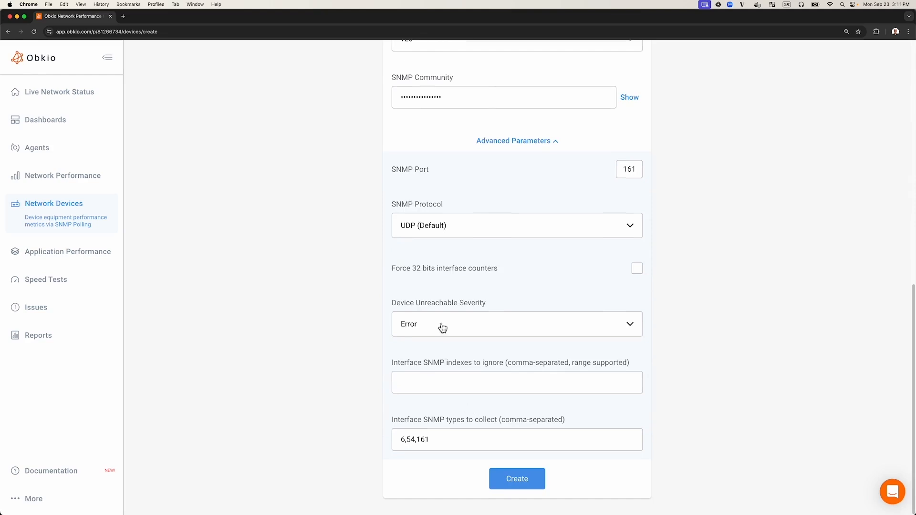
double_click(641, 177)
text(5555)
click(693, 228)
click(496, 483)
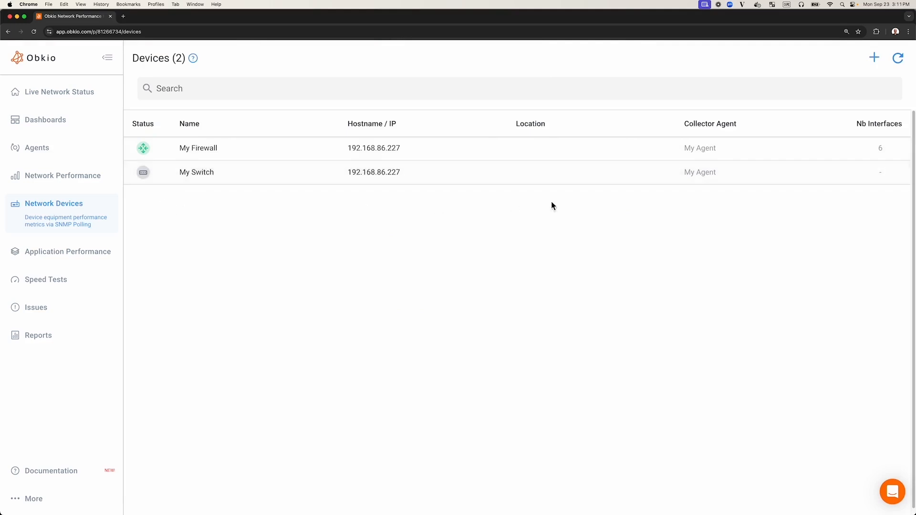
Refresh the Devices list, open My Switch, and expand Ethernet1/1's bandwidth chart.
click(899, 59)
click(206, 182)
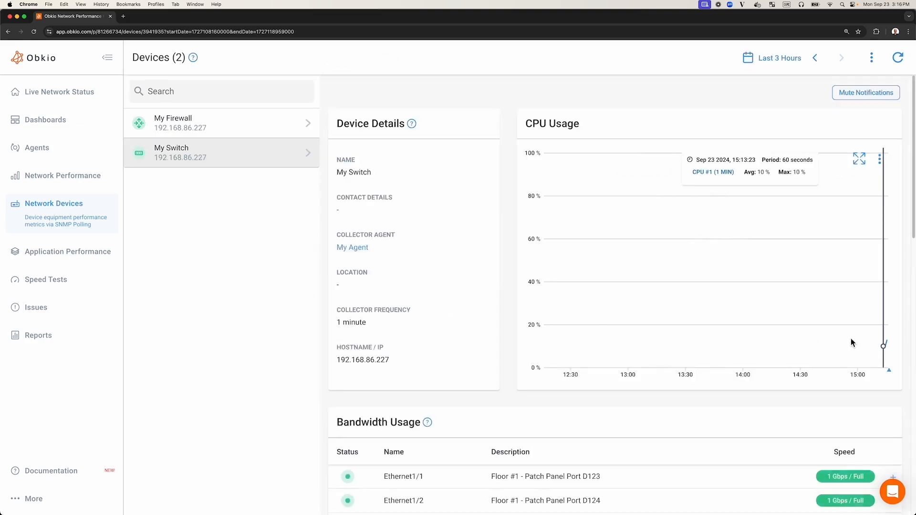
scroll(813, 324, down, 5)
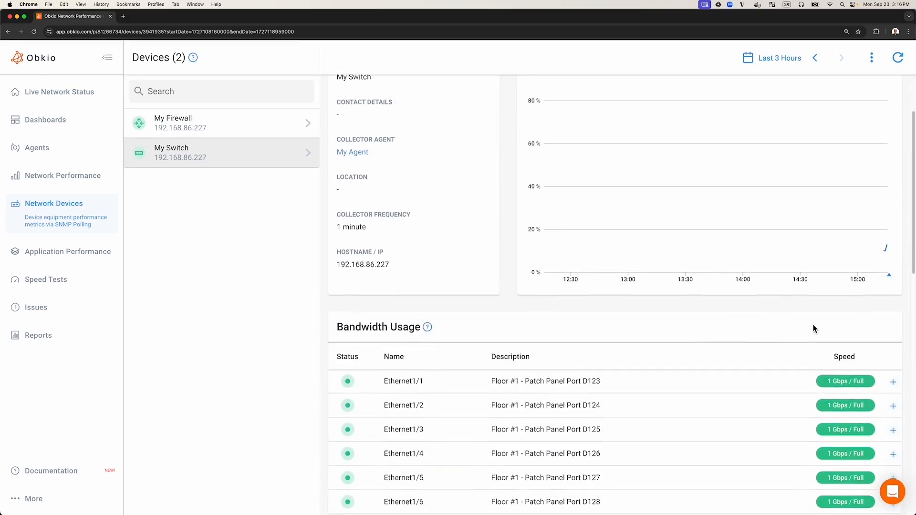
click(650, 314)
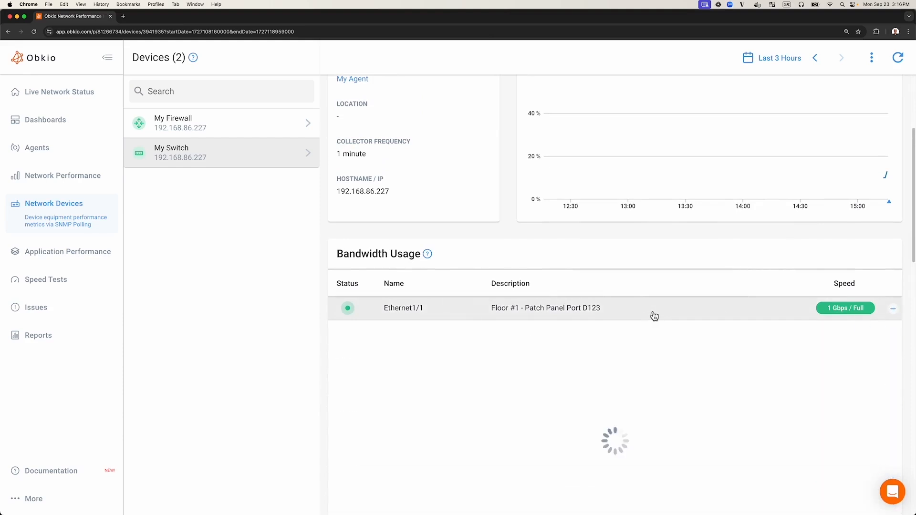
scroll(859, 296, down, 2)
scroll(883, 283, up, 6)
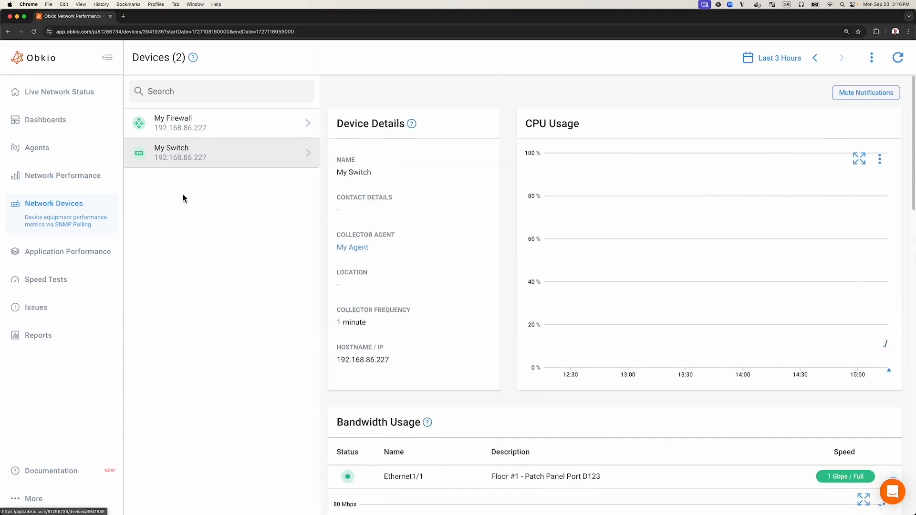
Review My Switch's edit form, then go back to the Network Devices list.
click(871, 58)
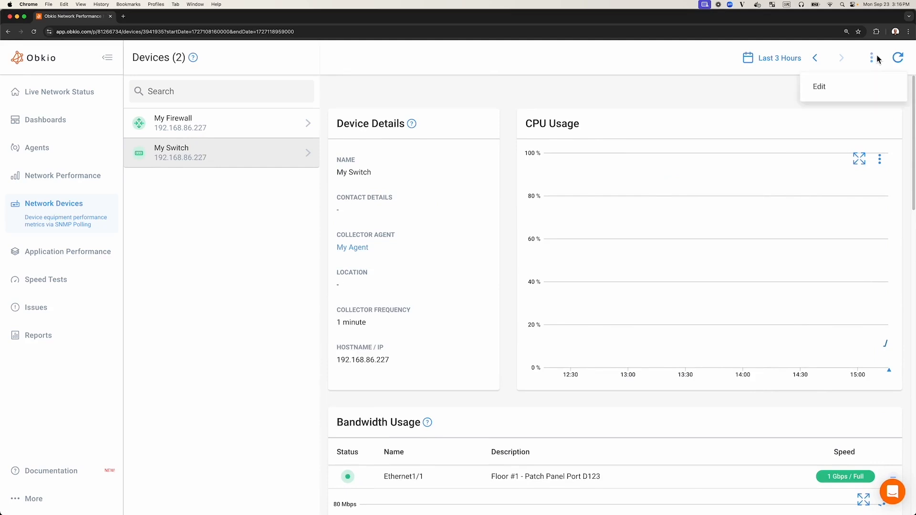
click(819, 87)
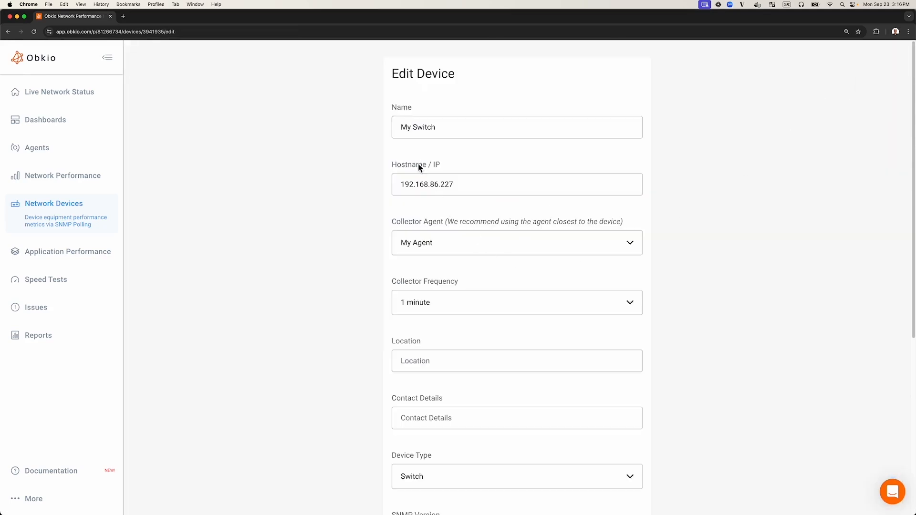
scroll(443, 338, down, 4)
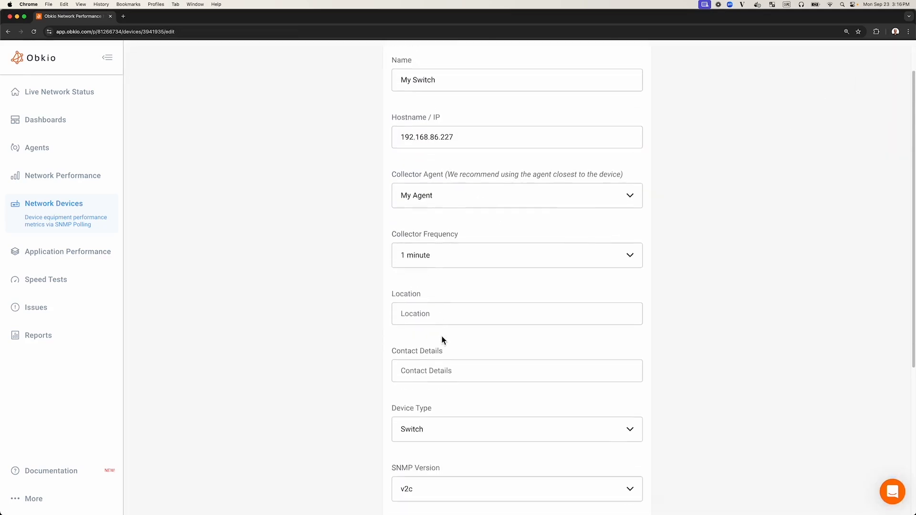
click(91, 225)
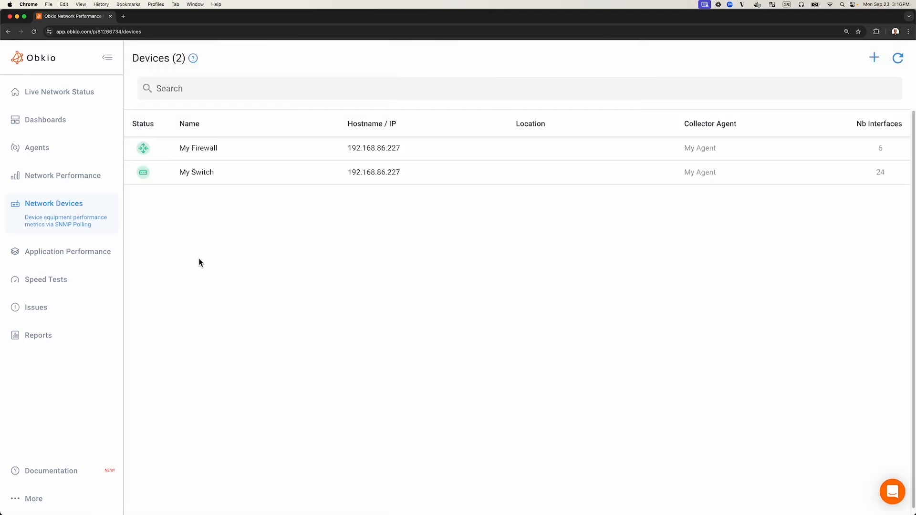